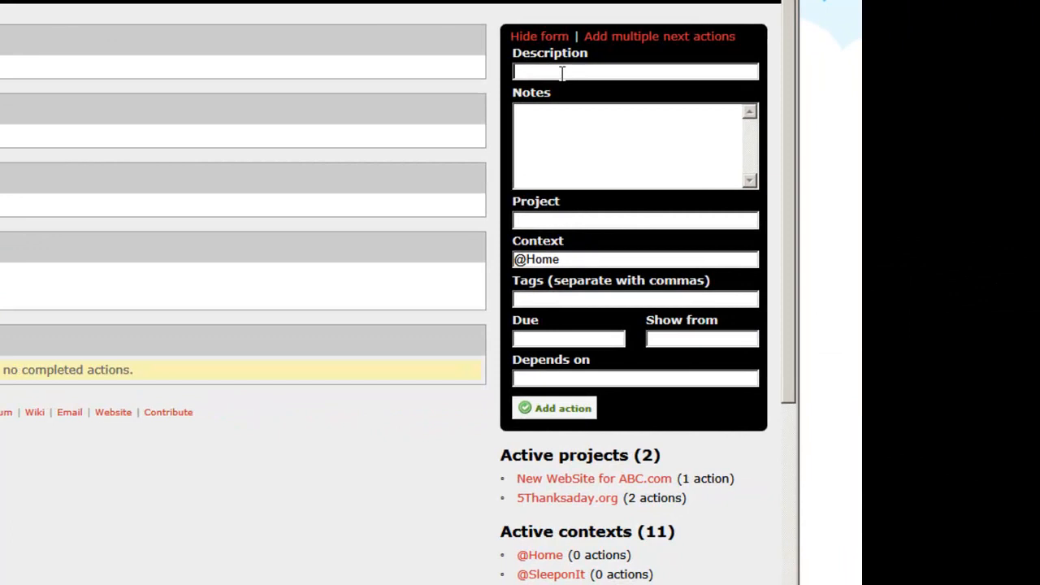
- Describe a new action as "Set Up Mail" and add a note to create a mailbox, including the person's full name
click(561, 74)
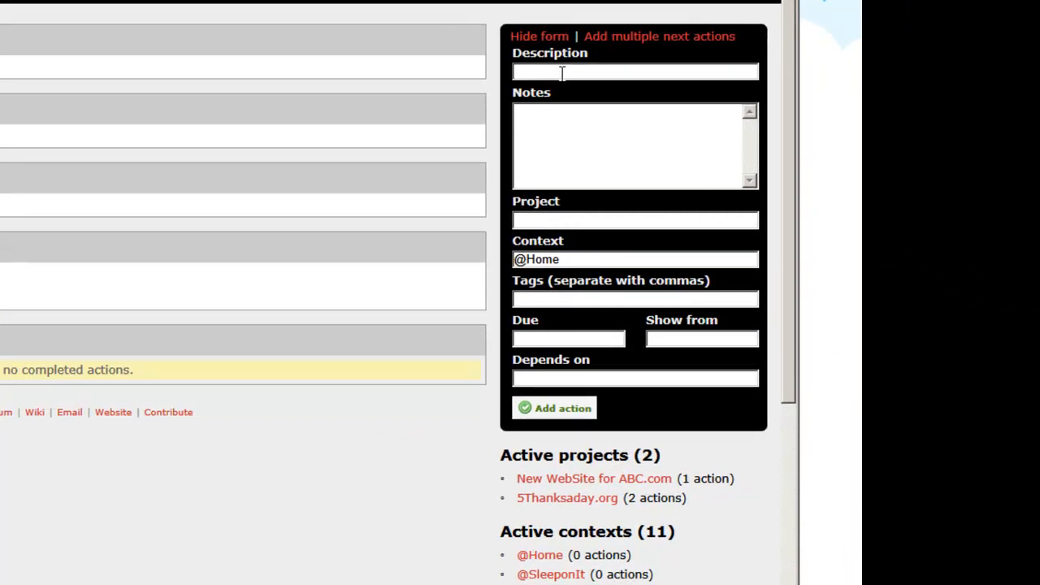
text(Set Up Mail)
key(Tab)
text(C)
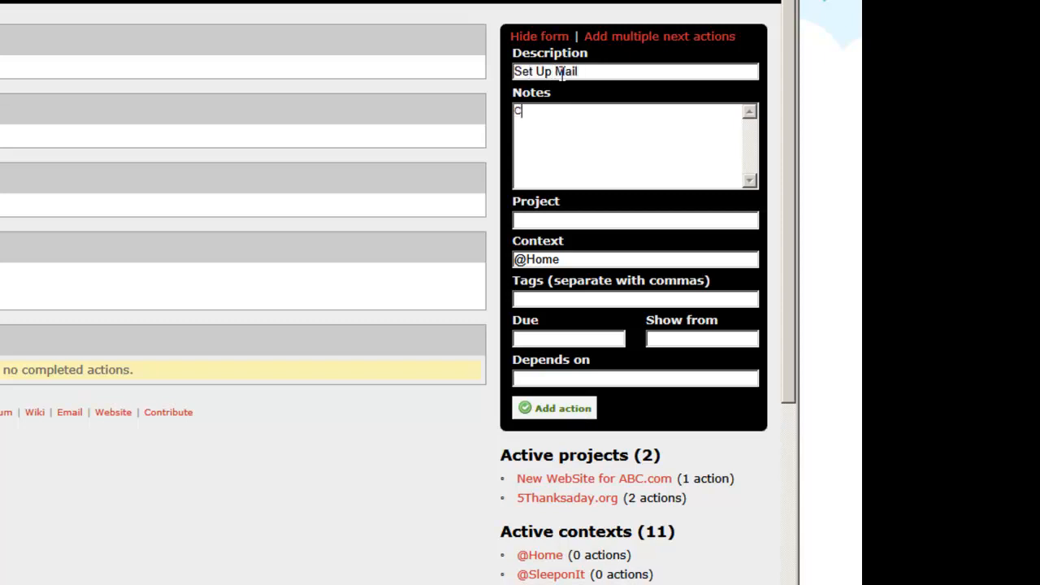
text(reate Mailb)
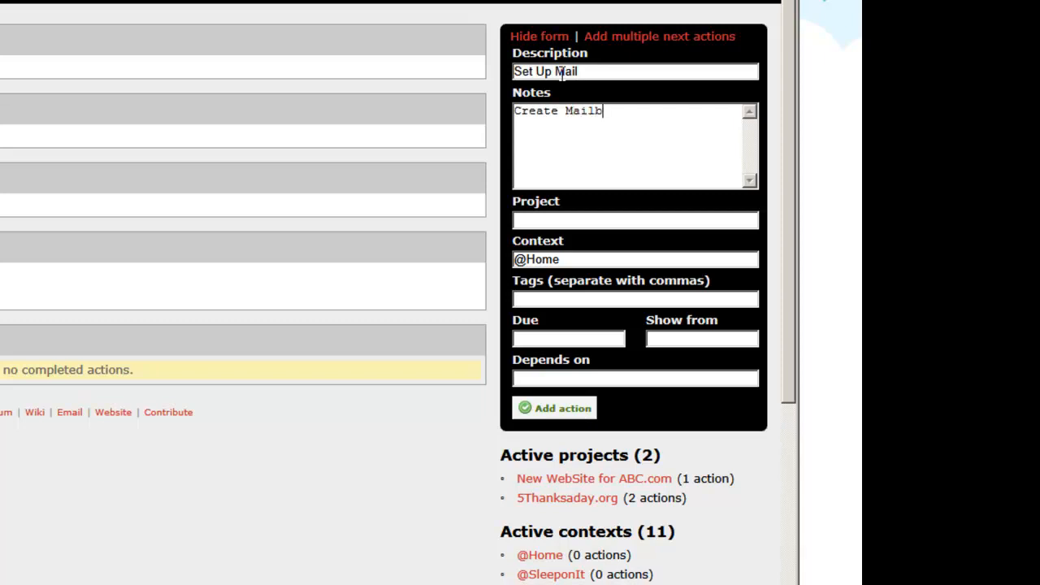
text(ox for John Smith)
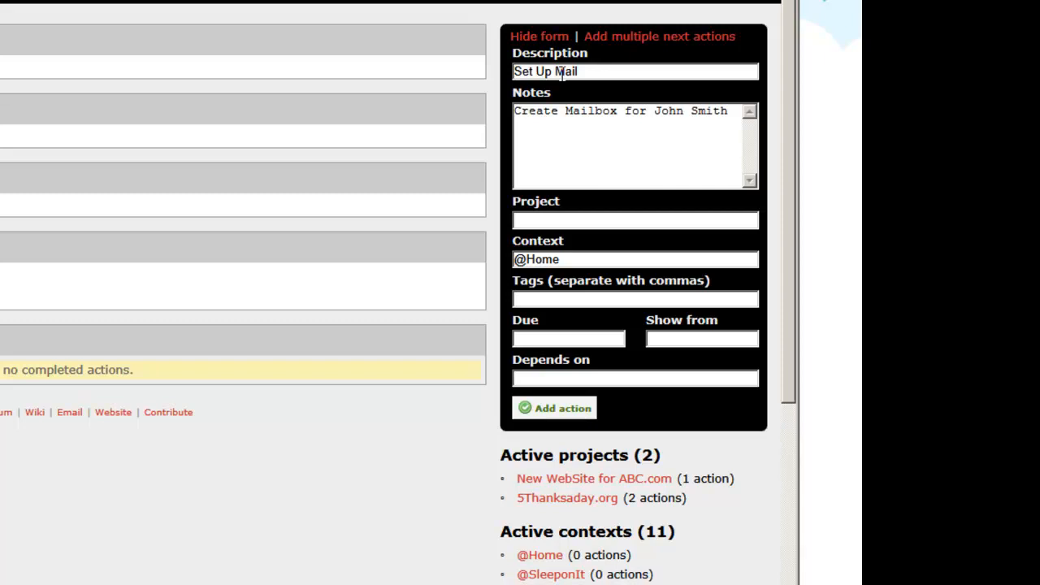
click(565, 223)
text(Google Doc)
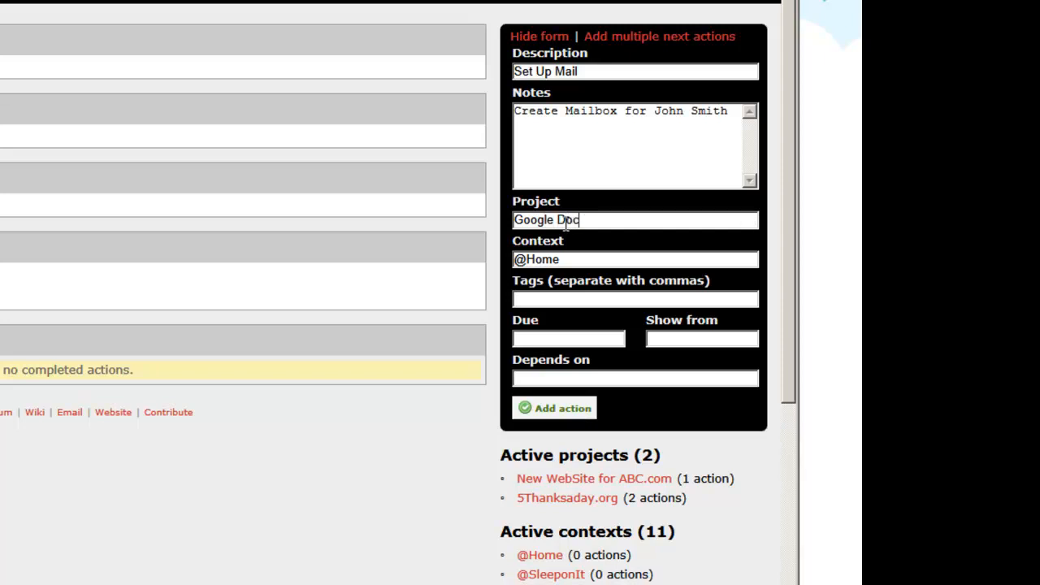
text(s Migration)
key(Tab)
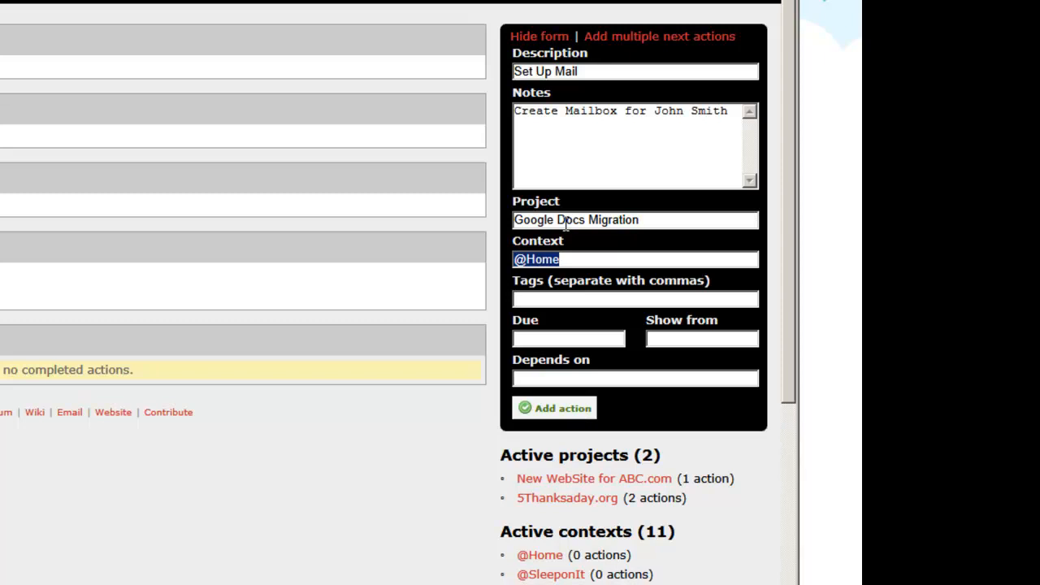
text(@)
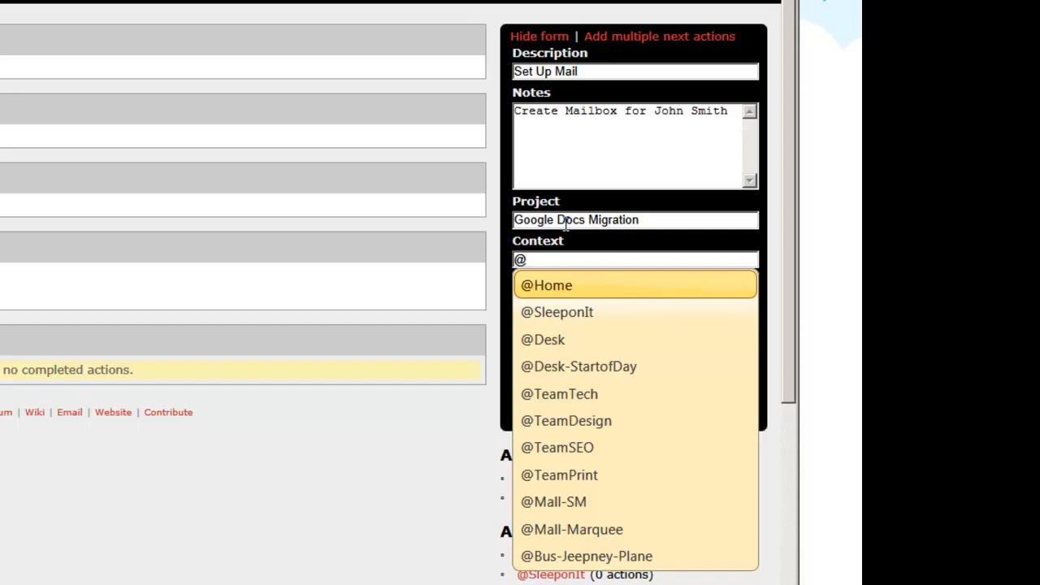
click(561, 340)
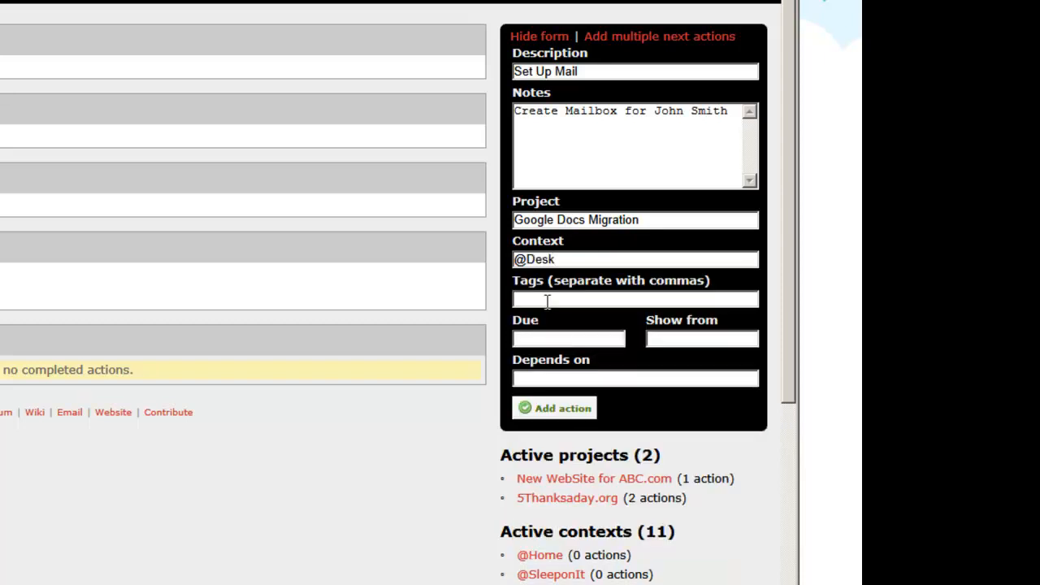
- Tag the Set Up Mail action "email", set its due date to 22/03/2012, and add it to the task list
click(547, 301)
text(email)
click(532, 340)
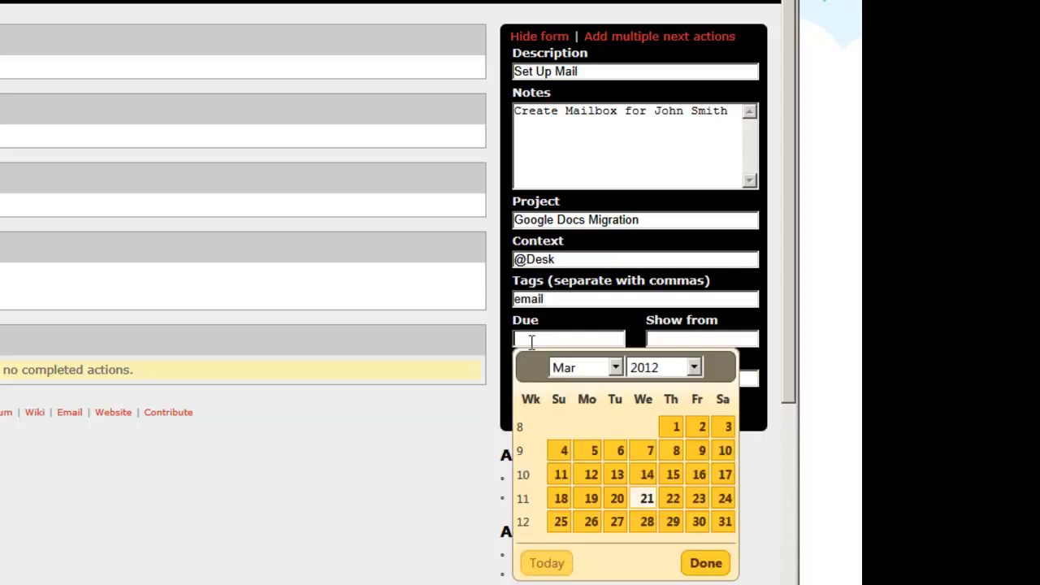
click(671, 504)
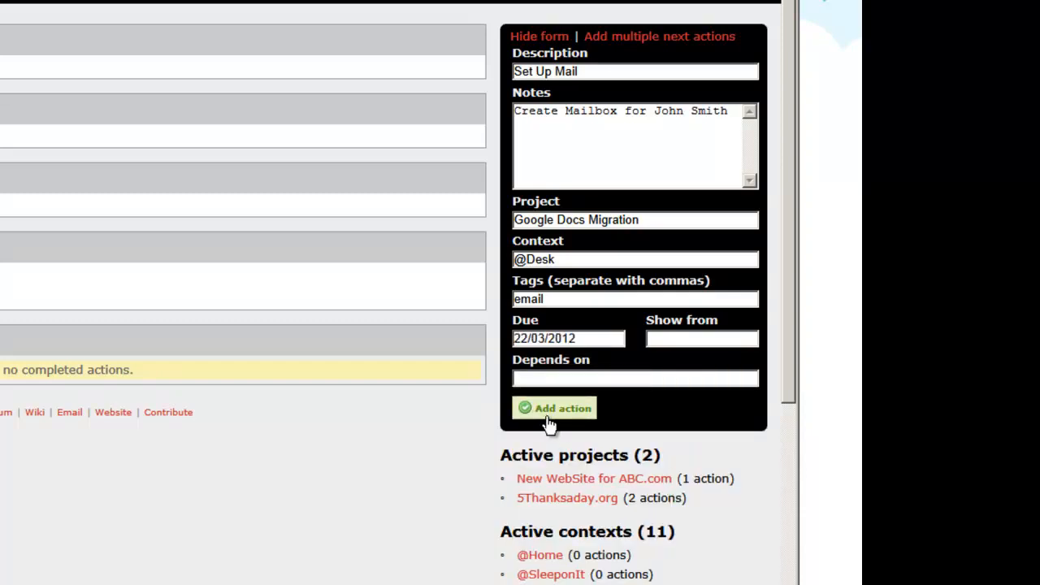
click(547, 416)
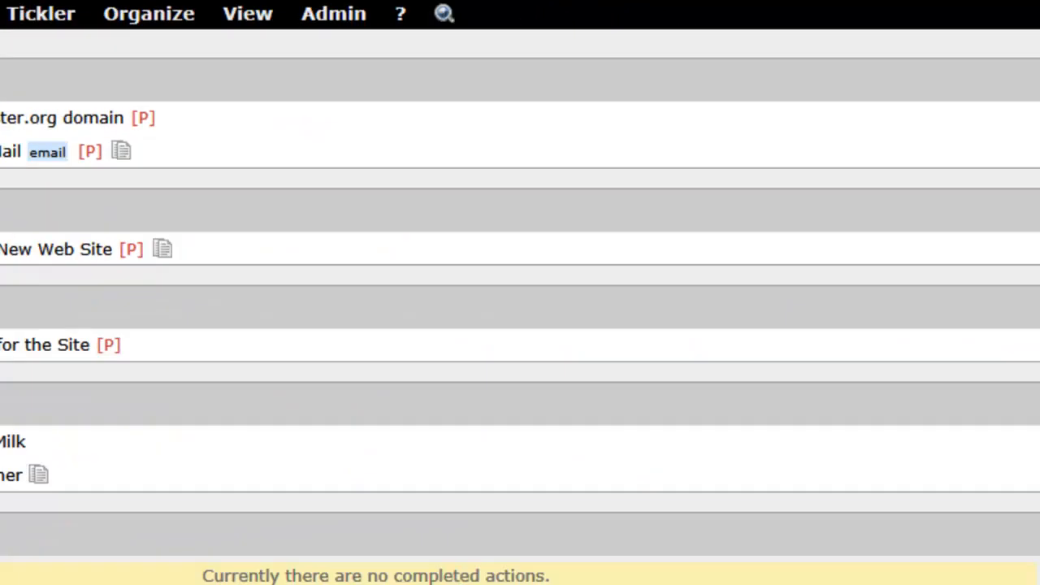
- Describe a new action as migrating the named person's mail and assign it to the existing Google Docs Migration project
text(Migrat)
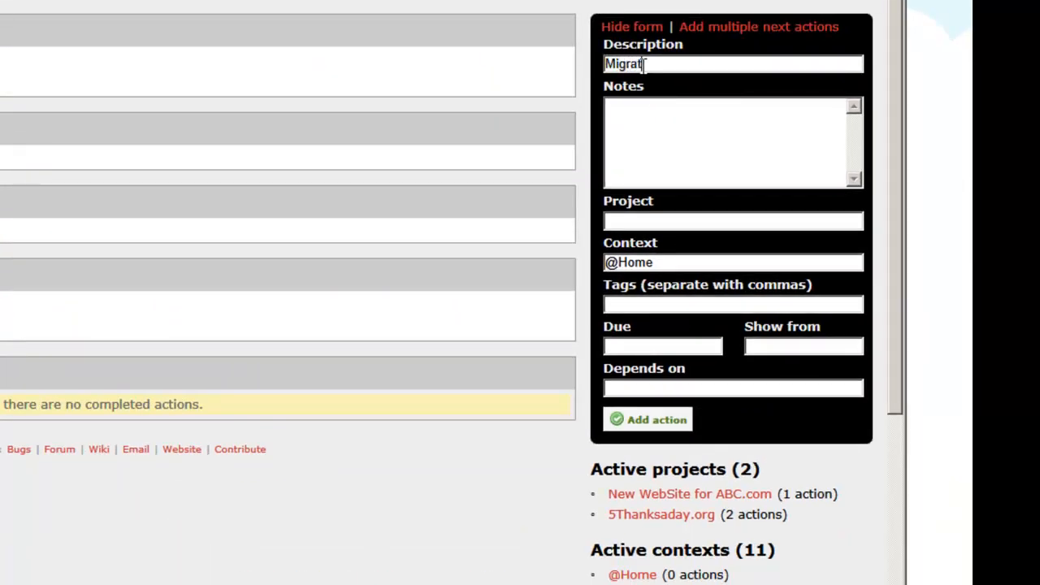
text(e Johns Mail)
key(Tab)
key(Tab)
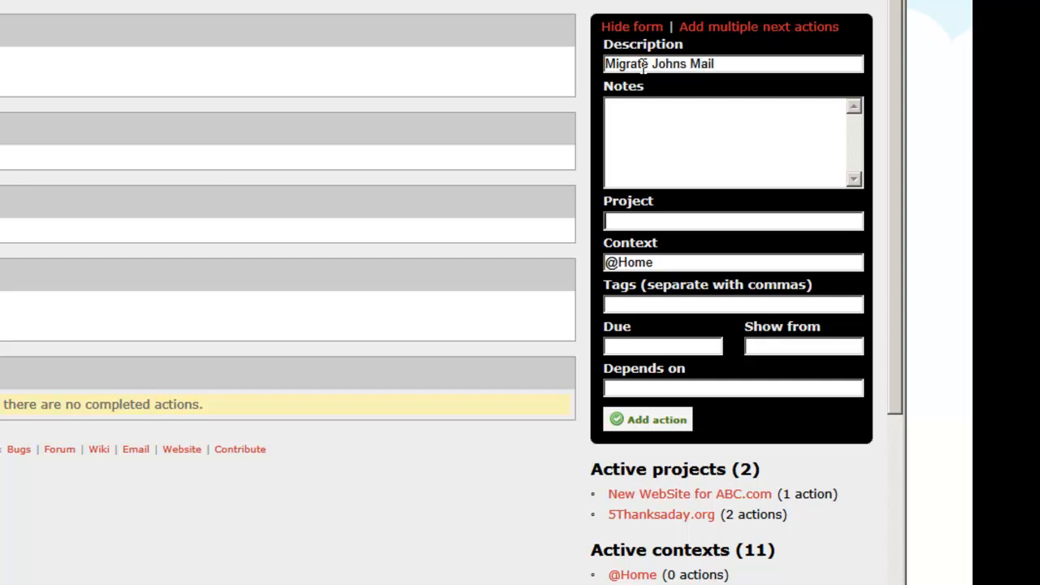
text(G)
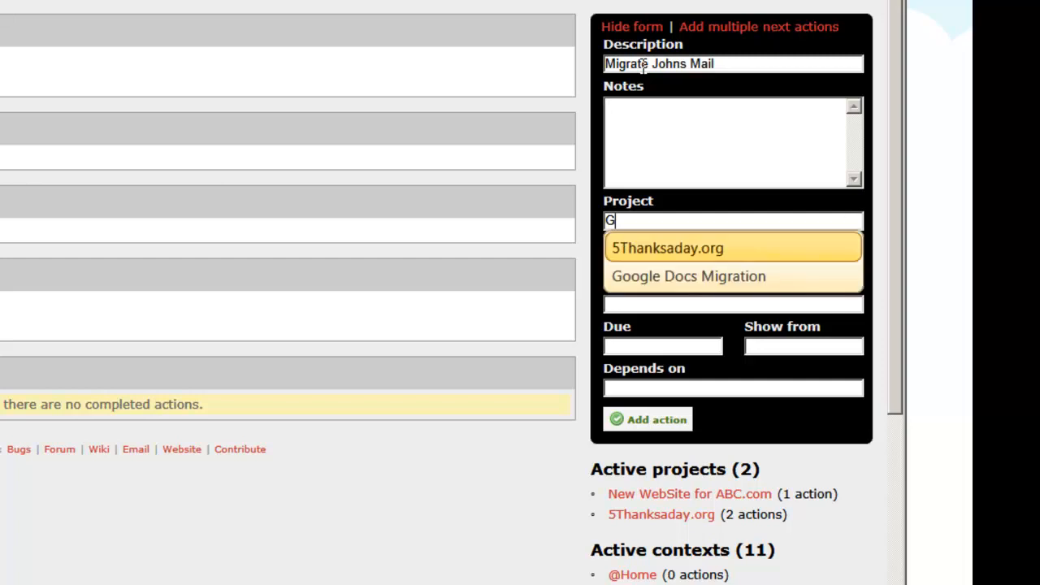
key(Down)
key(Return)
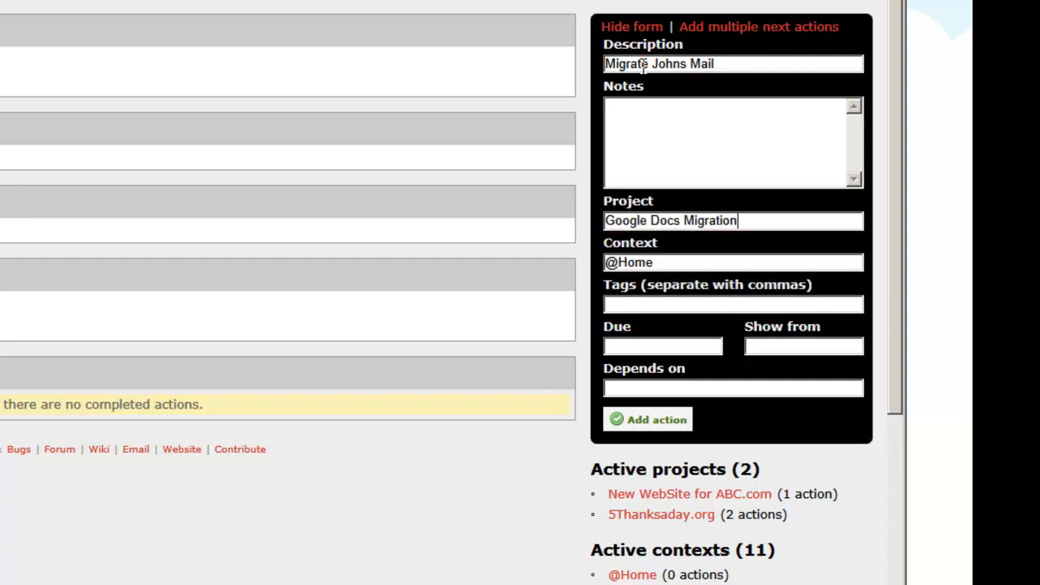
key(Tab)
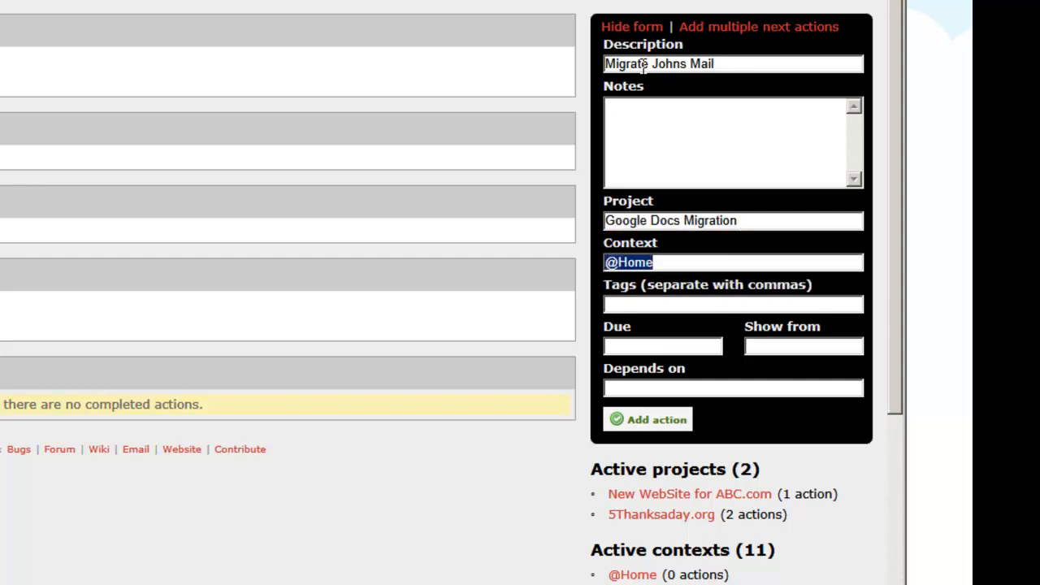
text(@D)
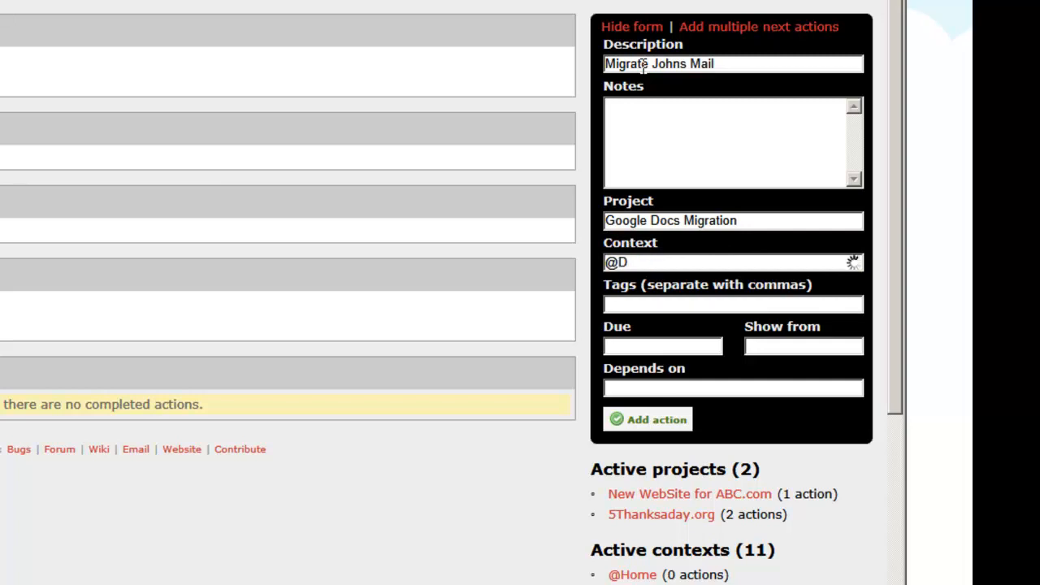
key(Down)
key(Up)
key(Return)
key(Tab)
text(ema)
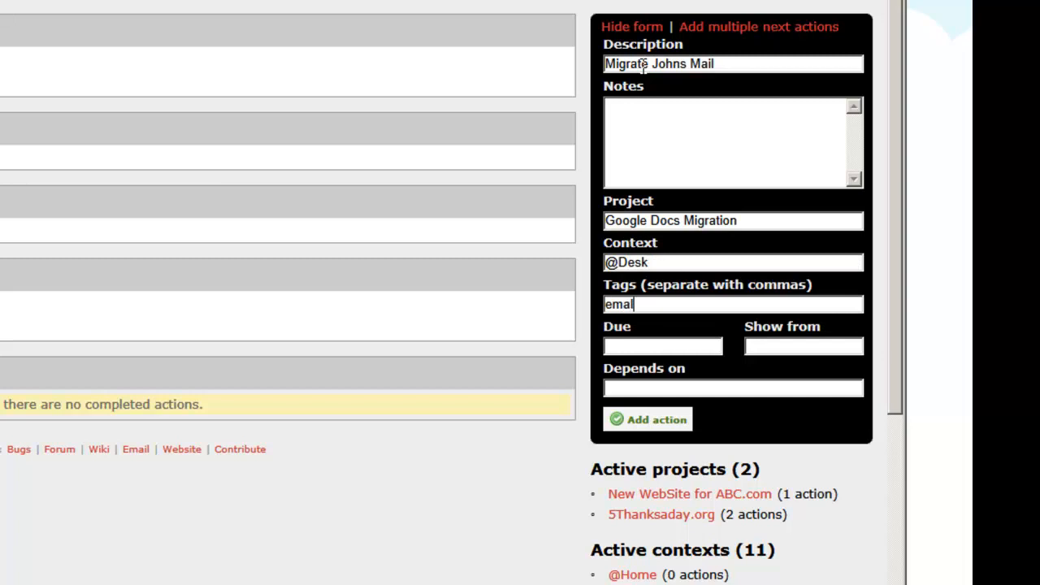
text(il)
key(Return)
- Make the mail migration action due 23/03/2012 and dependent on Set Up Mail, and add it to the task list
key(Tab)
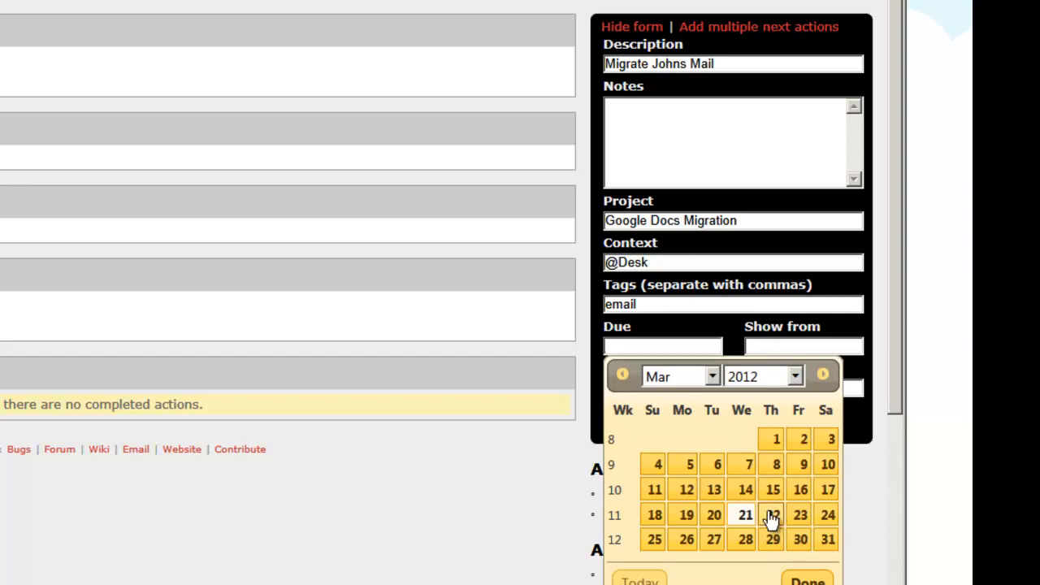
click(801, 518)
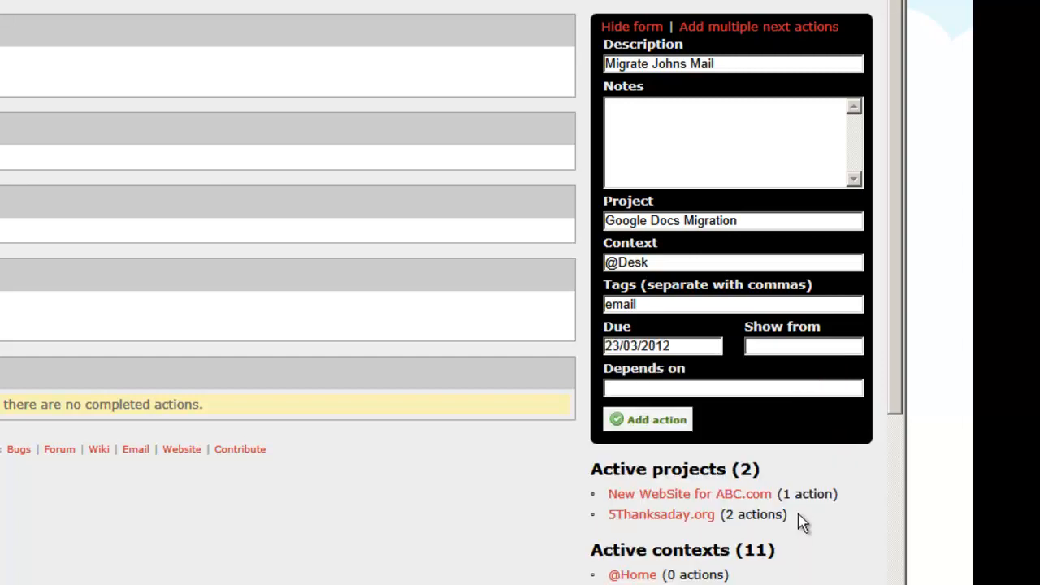
click(658, 386)
text(Set)
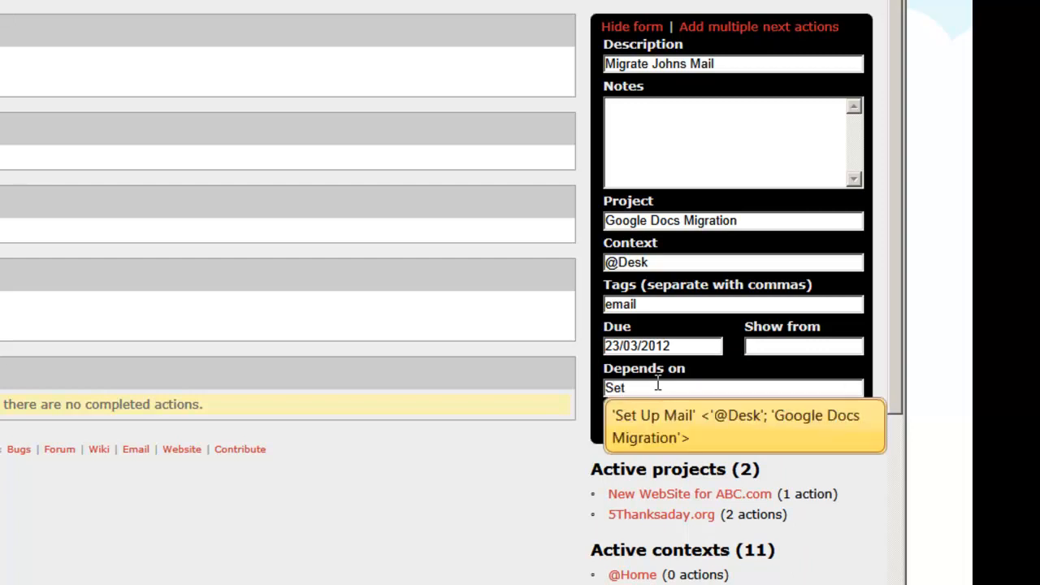
click(657, 424)
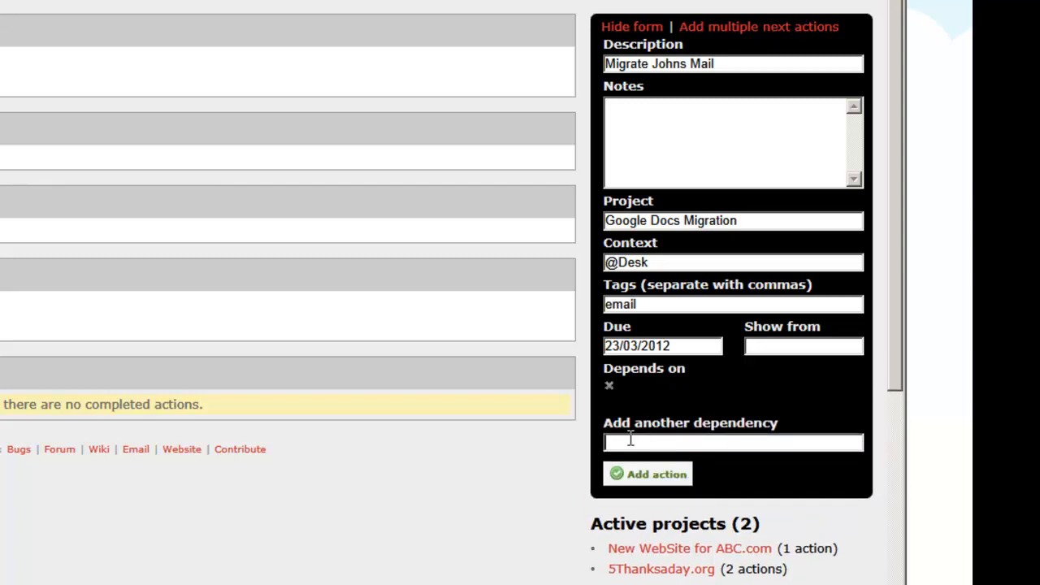
click(621, 479)
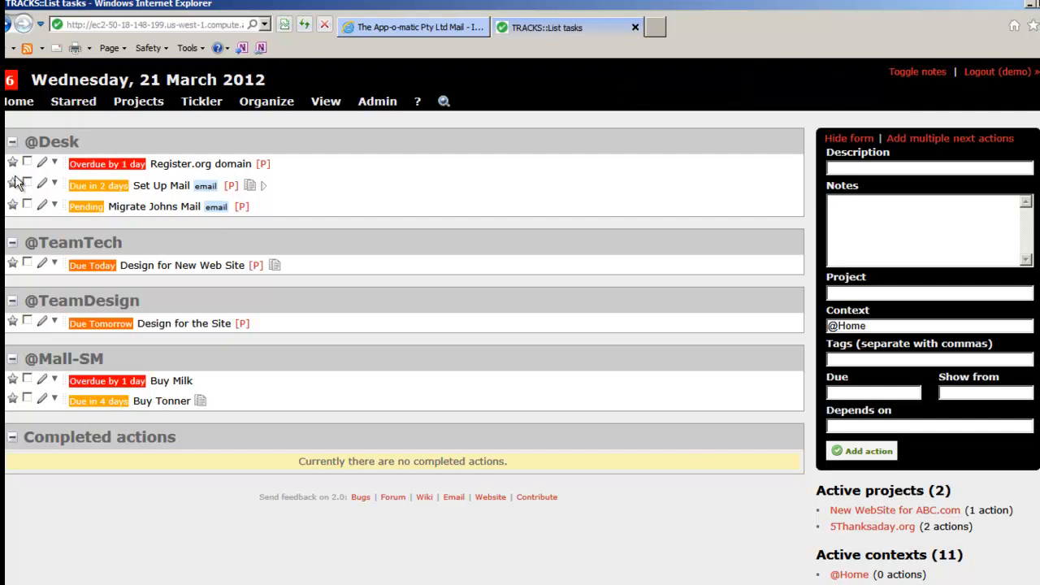
click(55, 164)
click(42, 163)
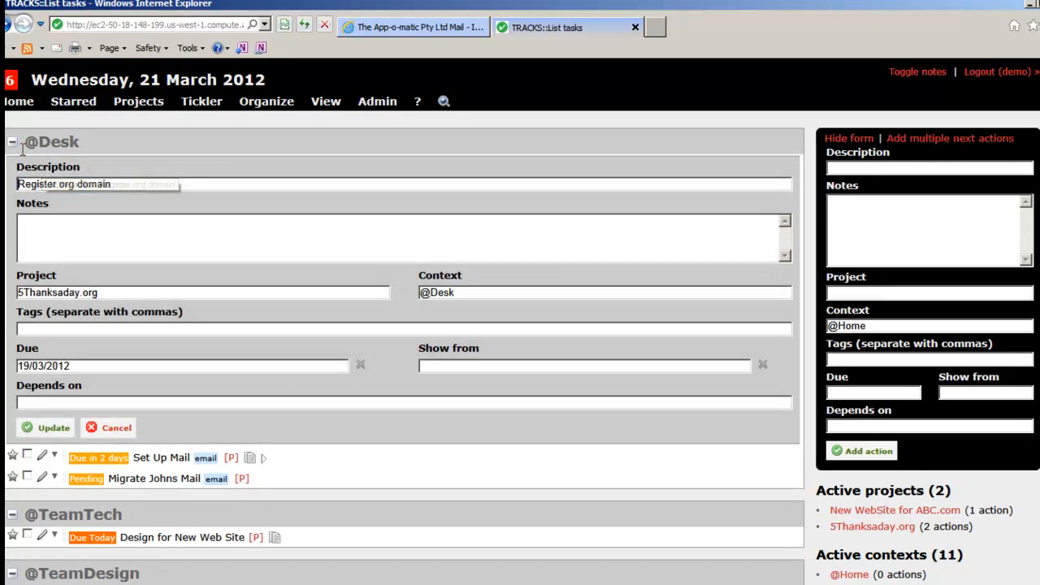
click(12, 141)
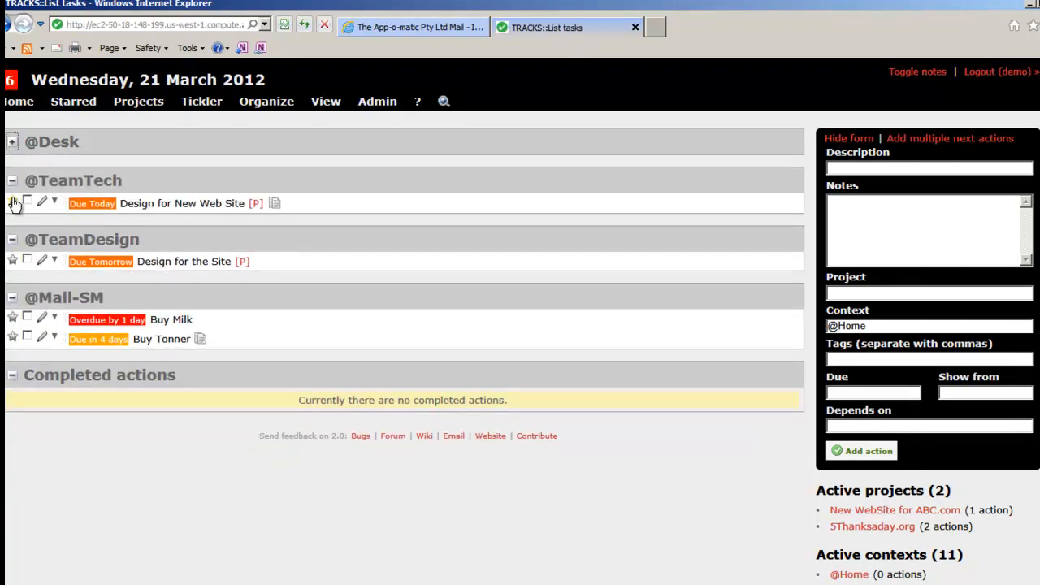
click(130, 112)
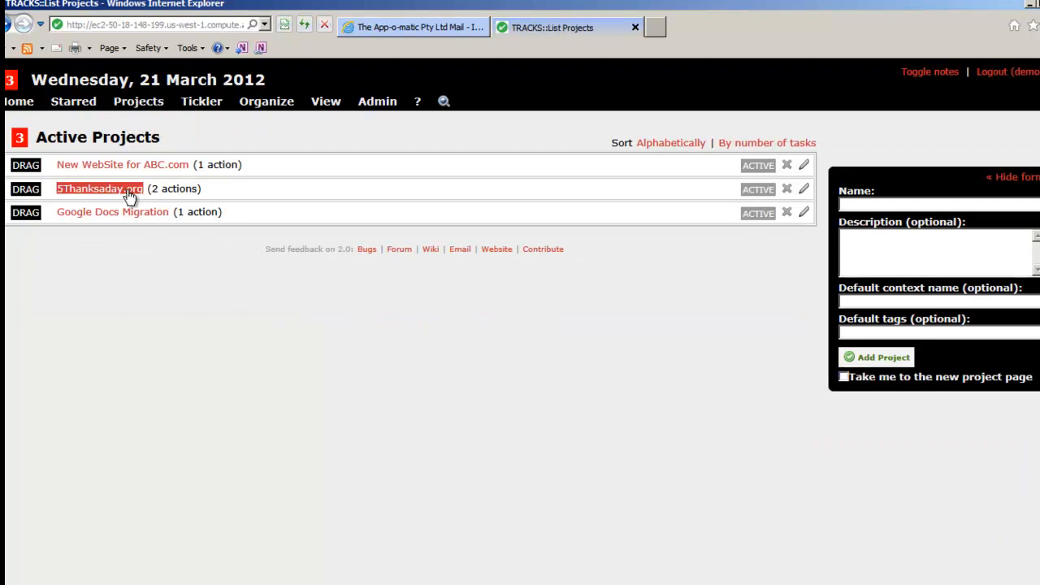
click(218, 108)
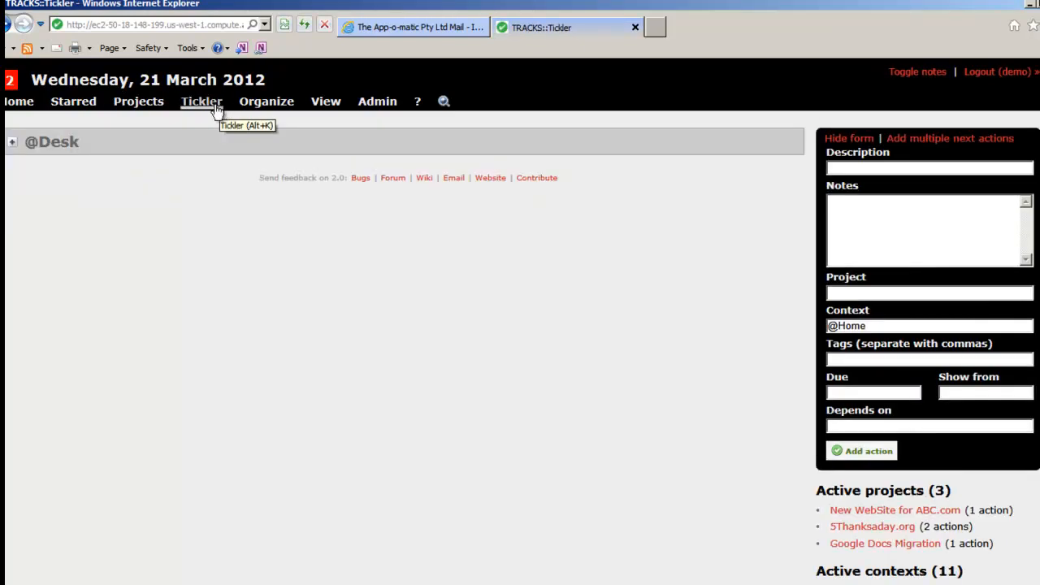
click(12, 143)
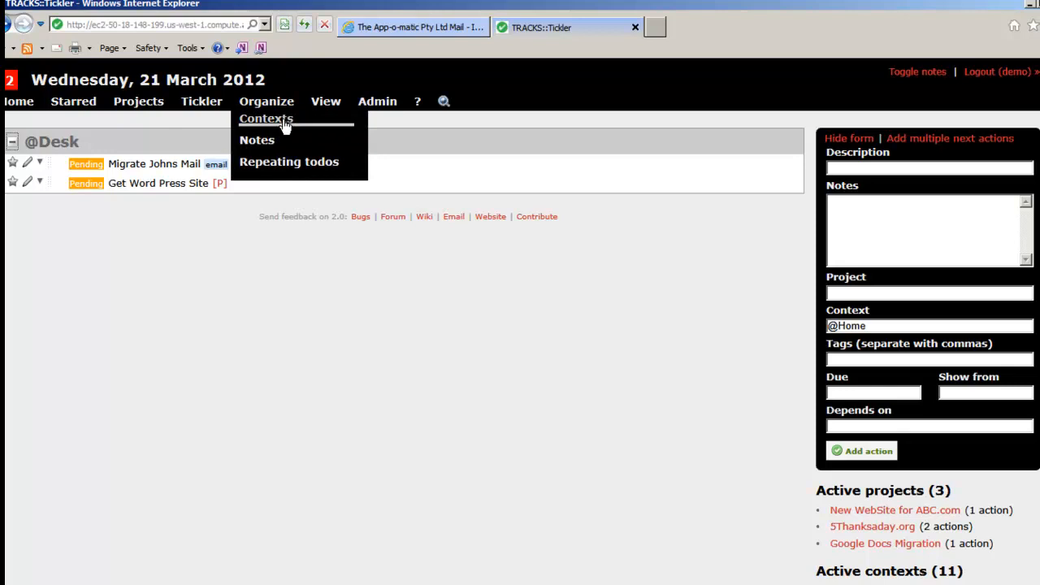
- Review the list of contexts and the statistics page
click(285, 122)
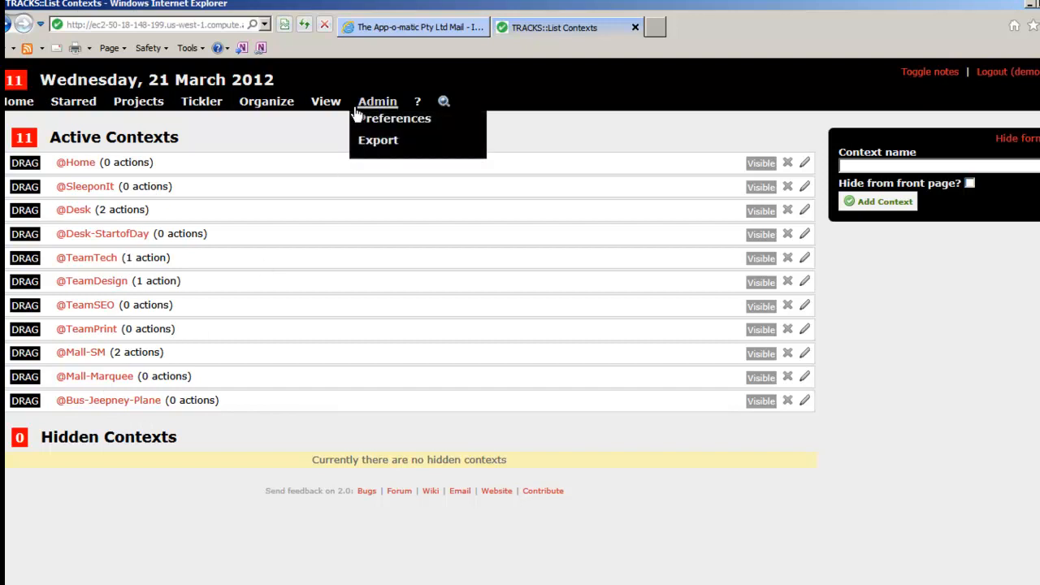
mouse_move(339, 112)
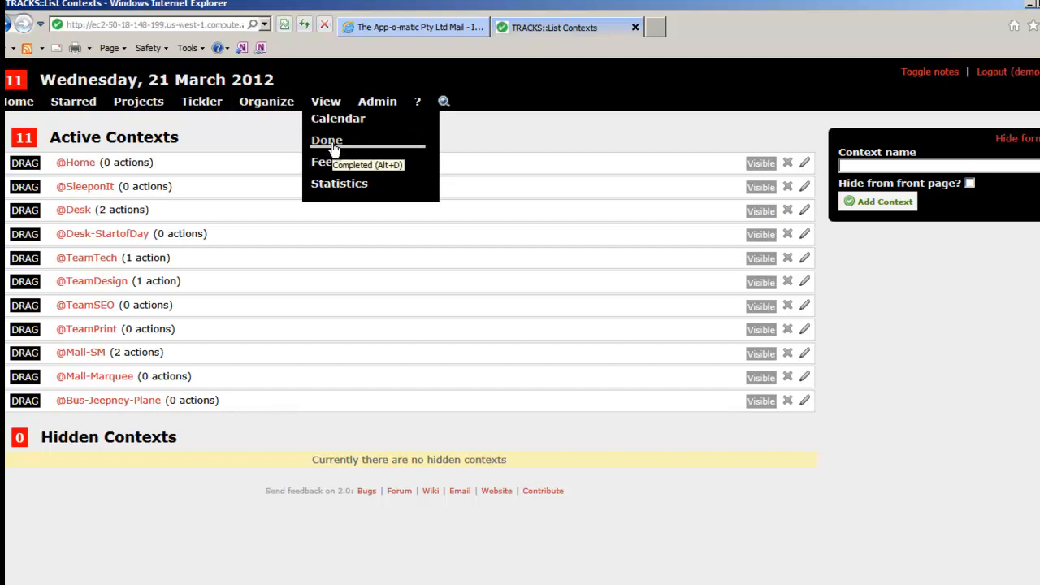
click(342, 186)
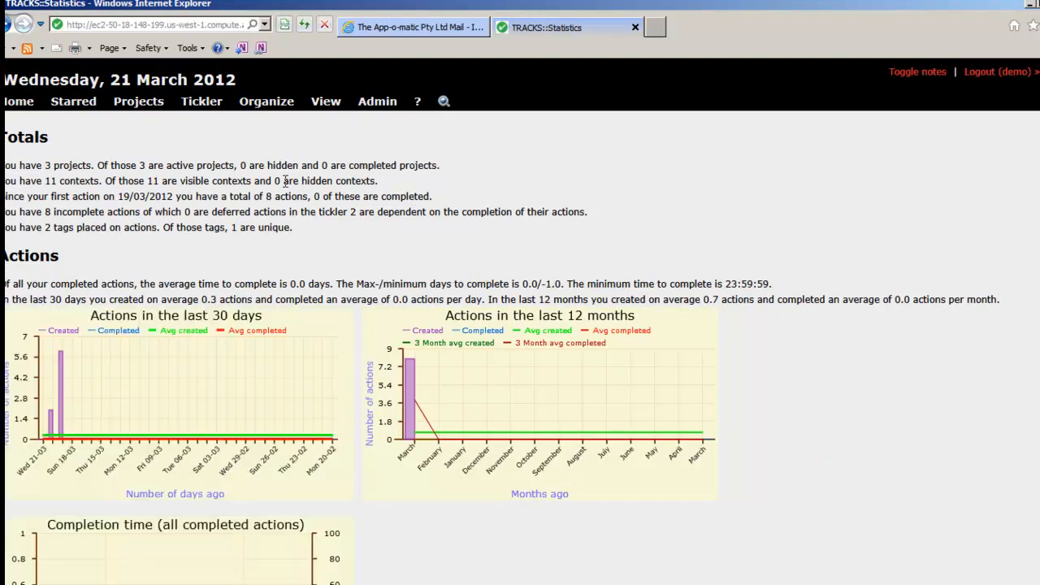
- Return to the home task list and bring up the available contexts for a new action
click(25, 103)
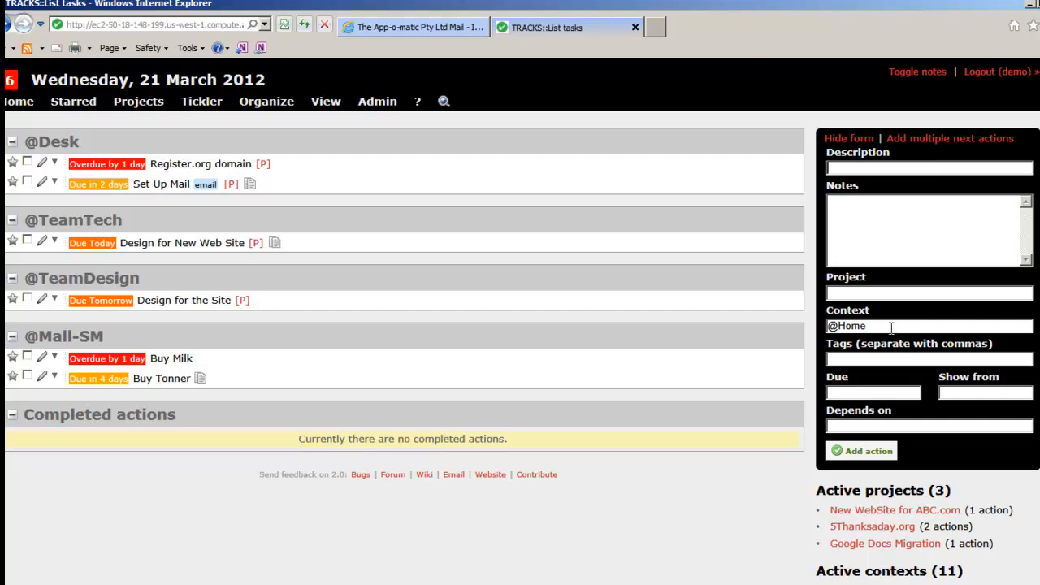
drag(890, 329, 792, 329)
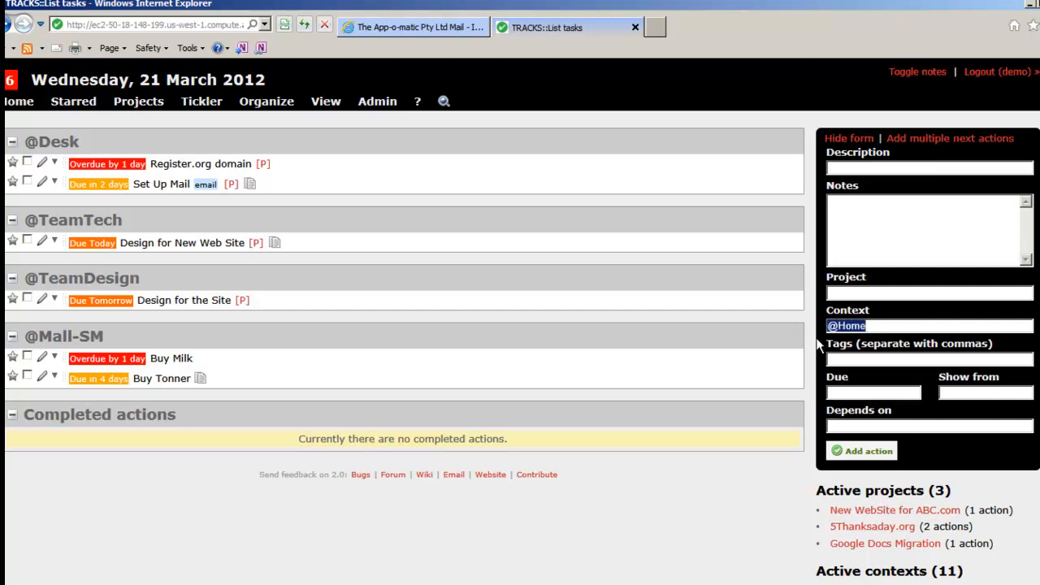
text(@)
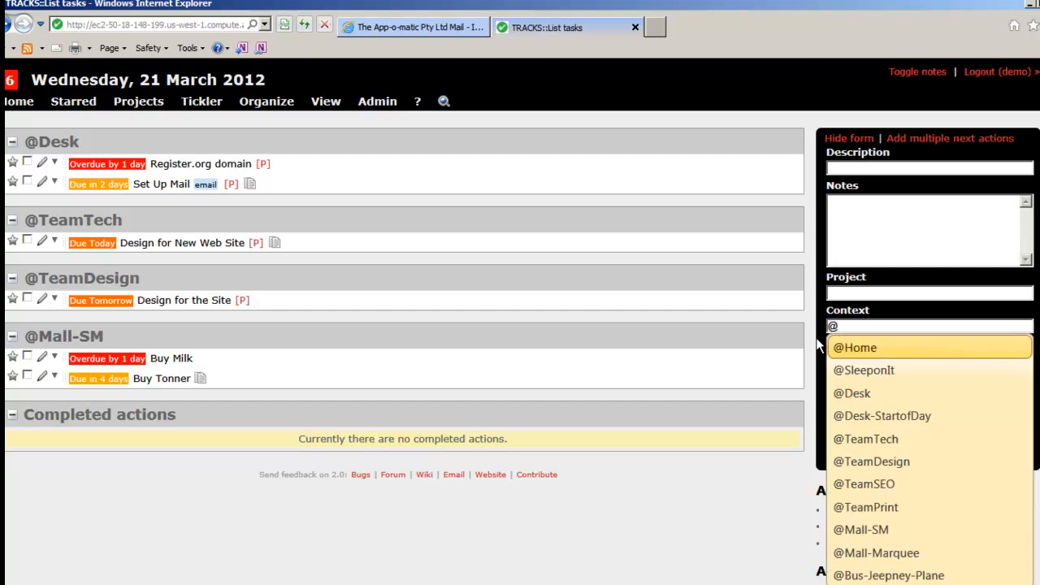